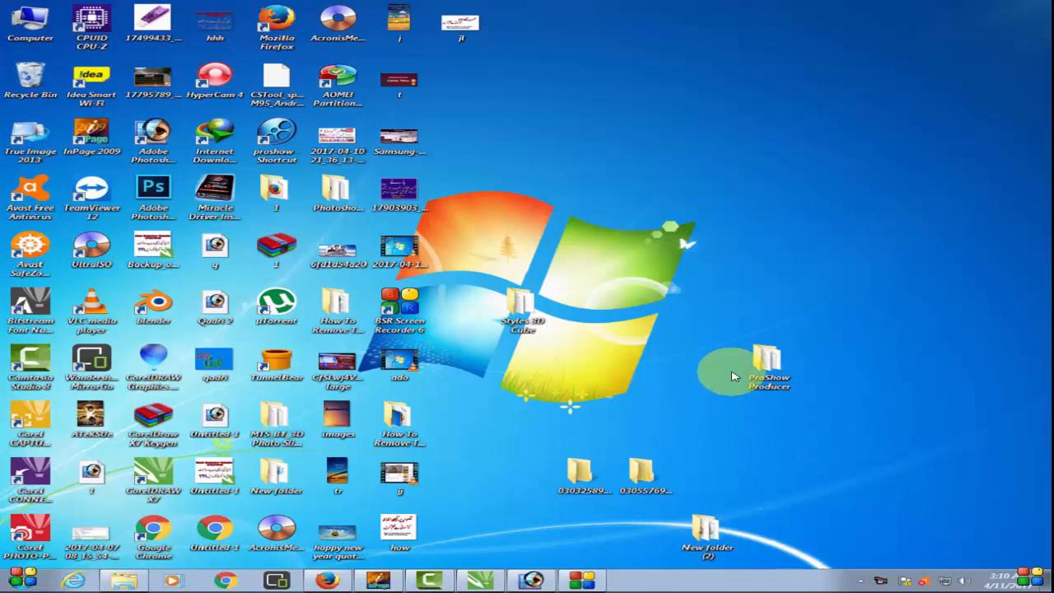
right_click(700, 352)
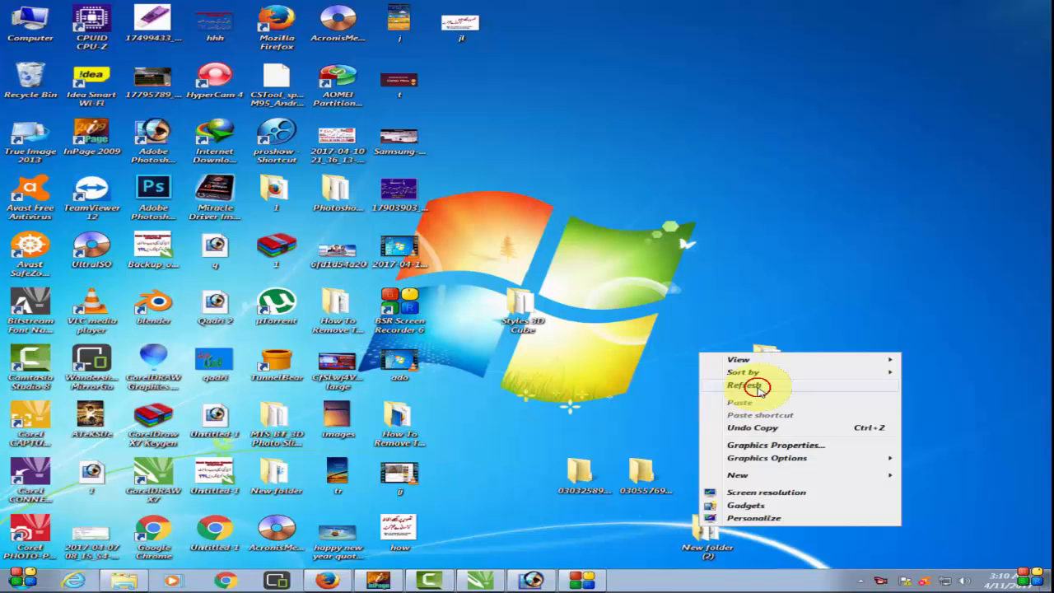
left_click(760, 390)
right_click(596, 338)
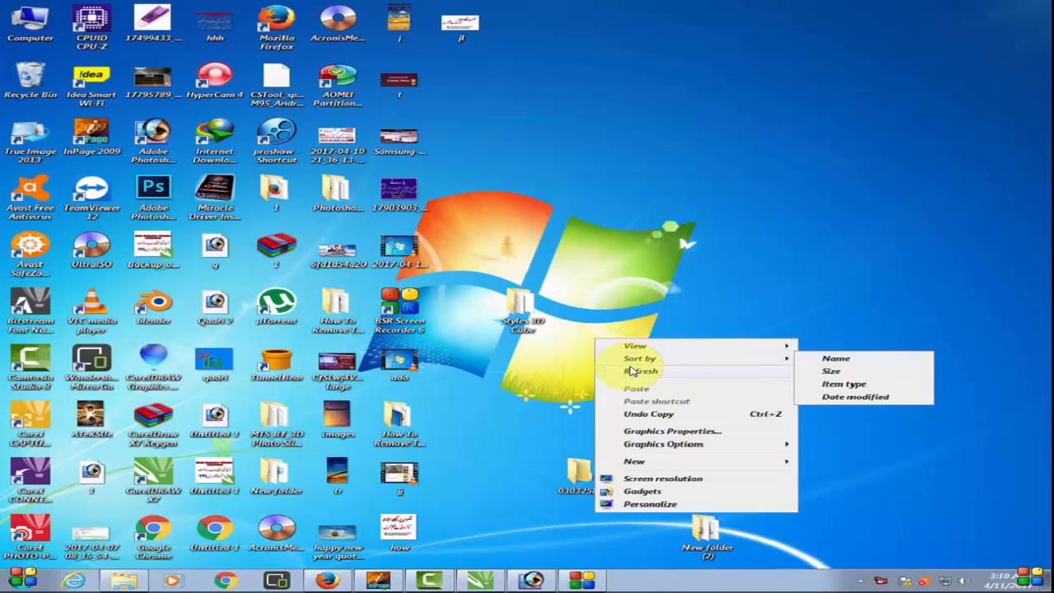
left_click(631, 371)
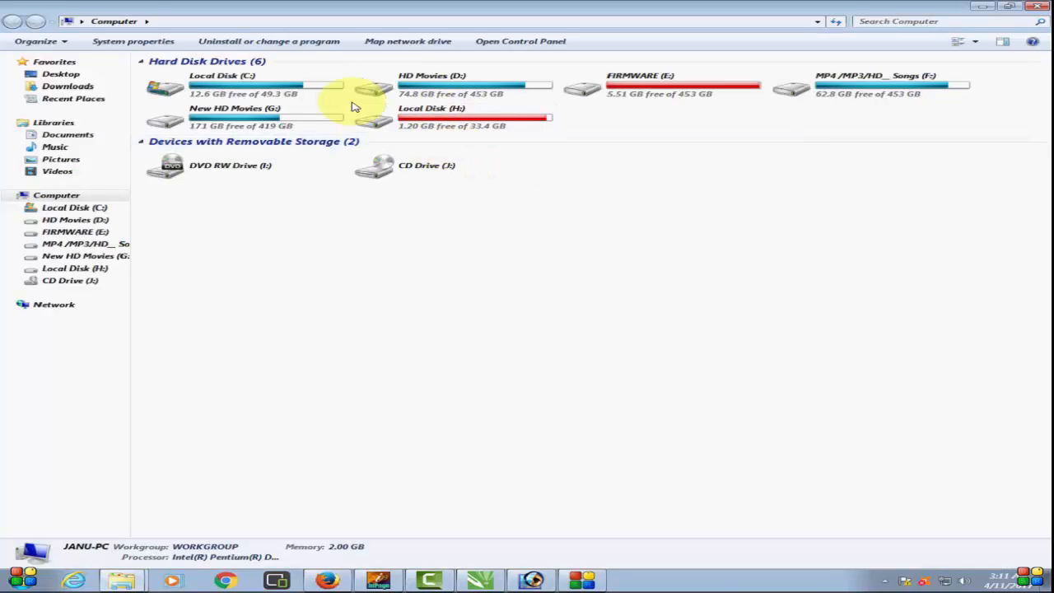
Examine the capacity and free space of the hard disk drives in Computer, including C:, D:, E: and G:
left_click(279, 98)
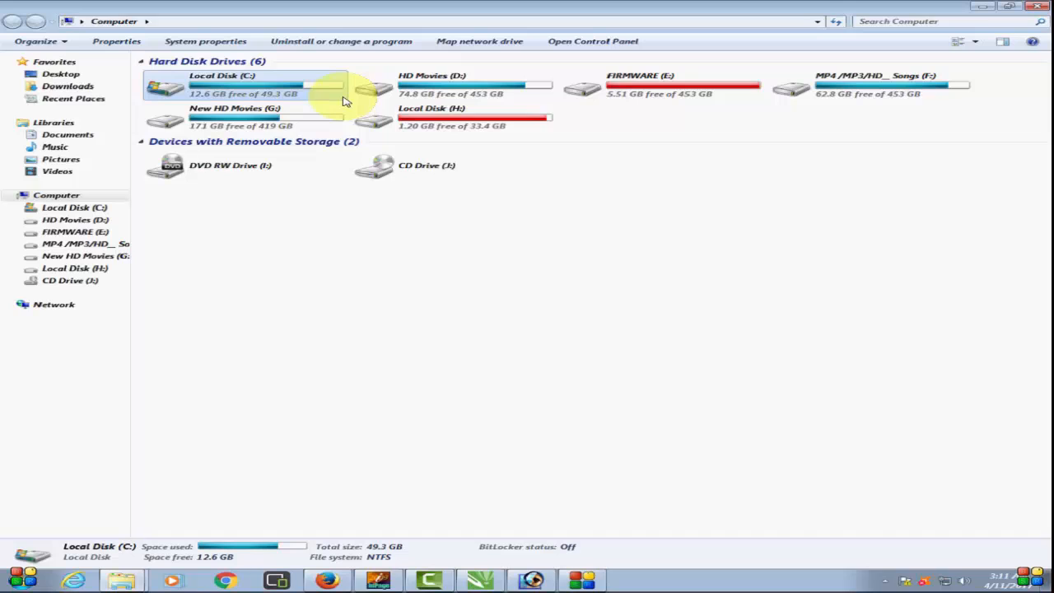
left_click(258, 113)
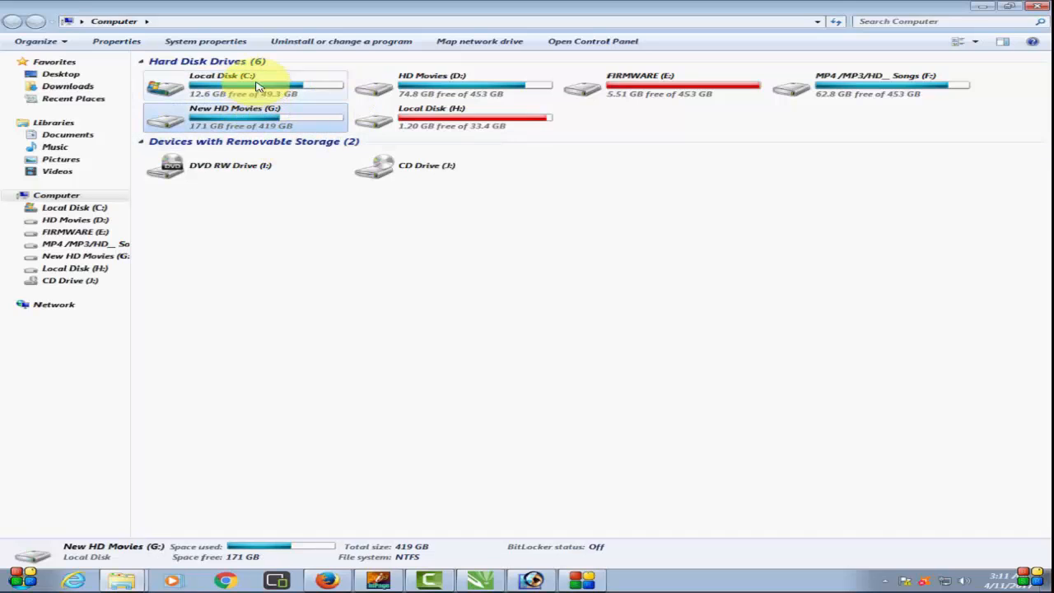
left_click(256, 80)
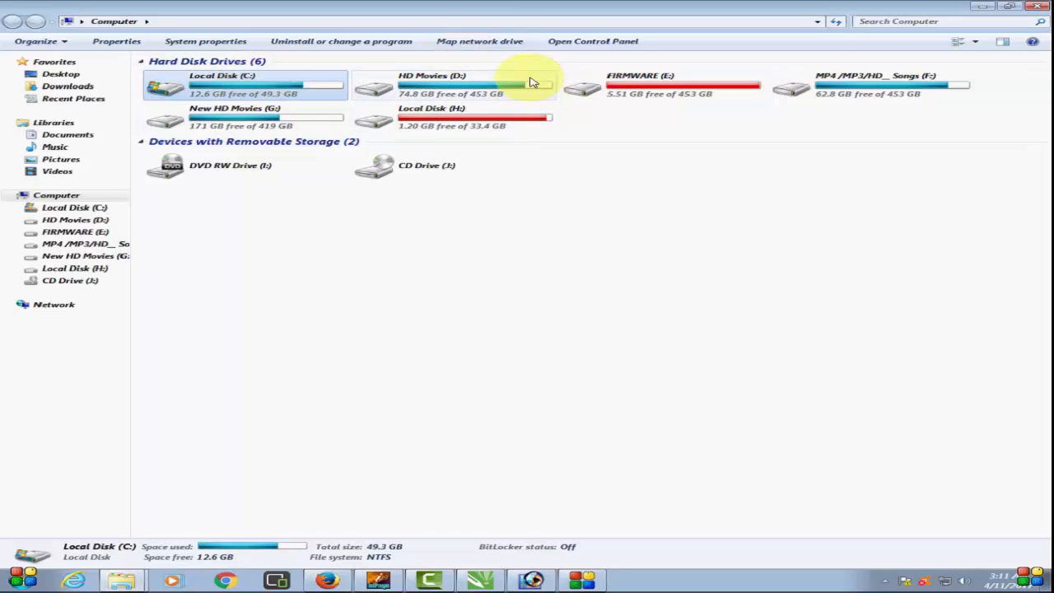
left_click(468, 81)
left_click(657, 82)
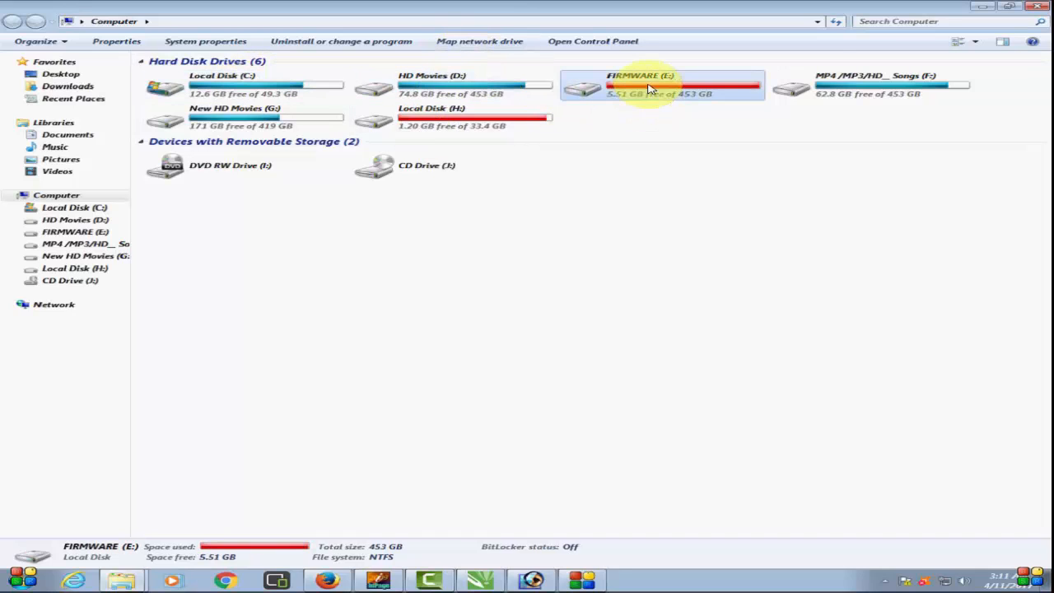
left_click(361, 89)
left_click(278, 90)
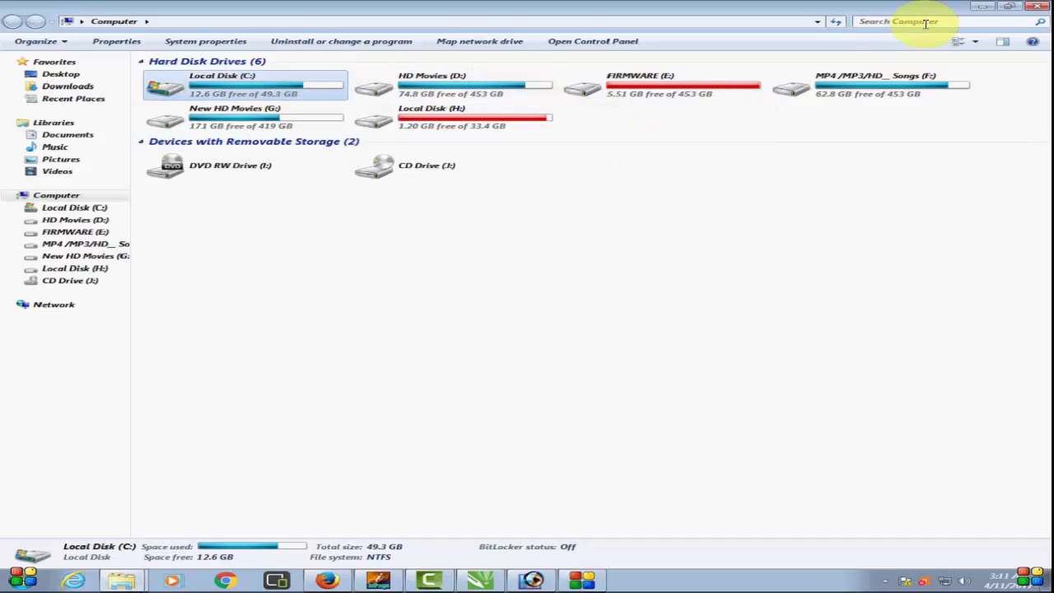
left_click(1044, 8)
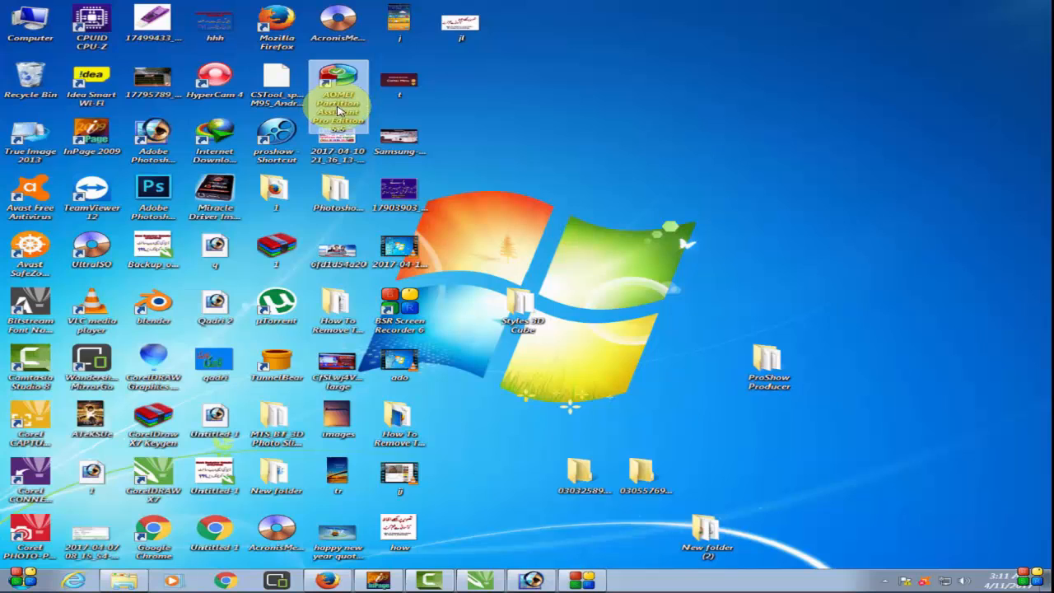
Copy the AOMEI Partition Assistant shortcut's name from the desktop and open google.com.pk in Firefox
left_click(333, 98)
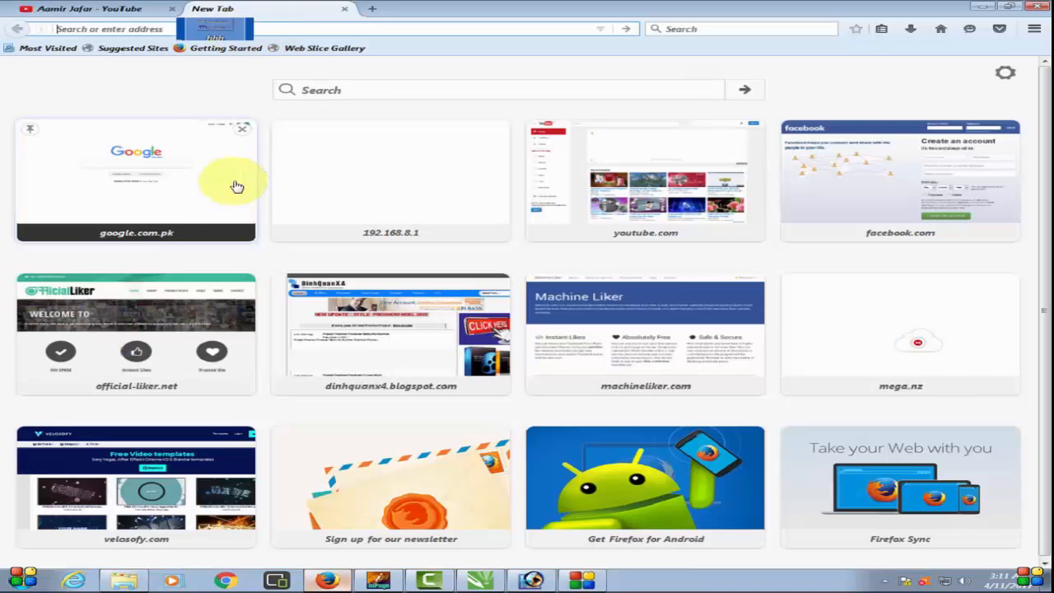
left_click(189, 206)
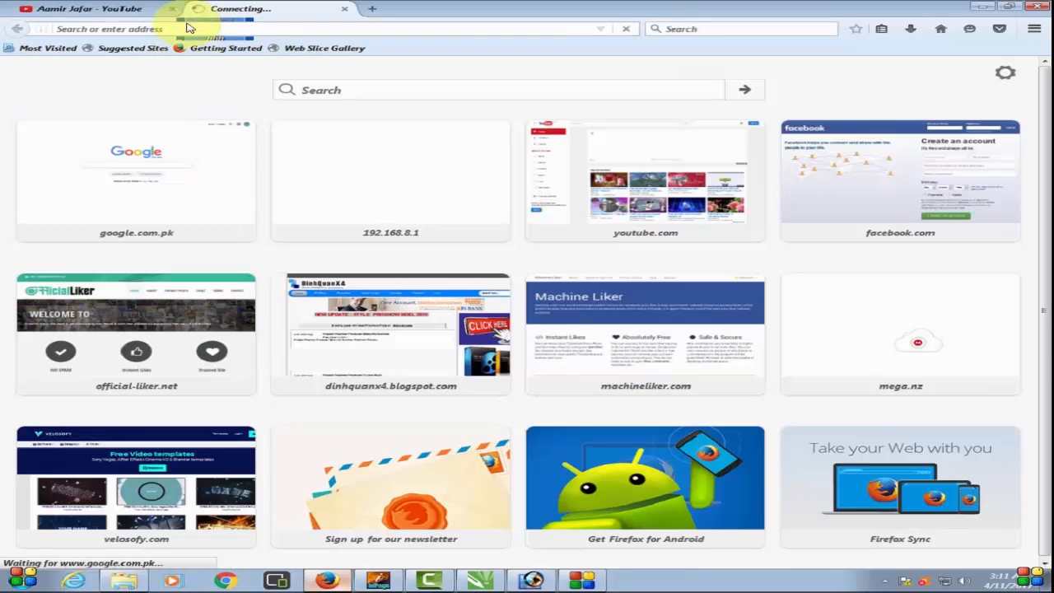
left_click(132, 10)
left_click(264, 11)
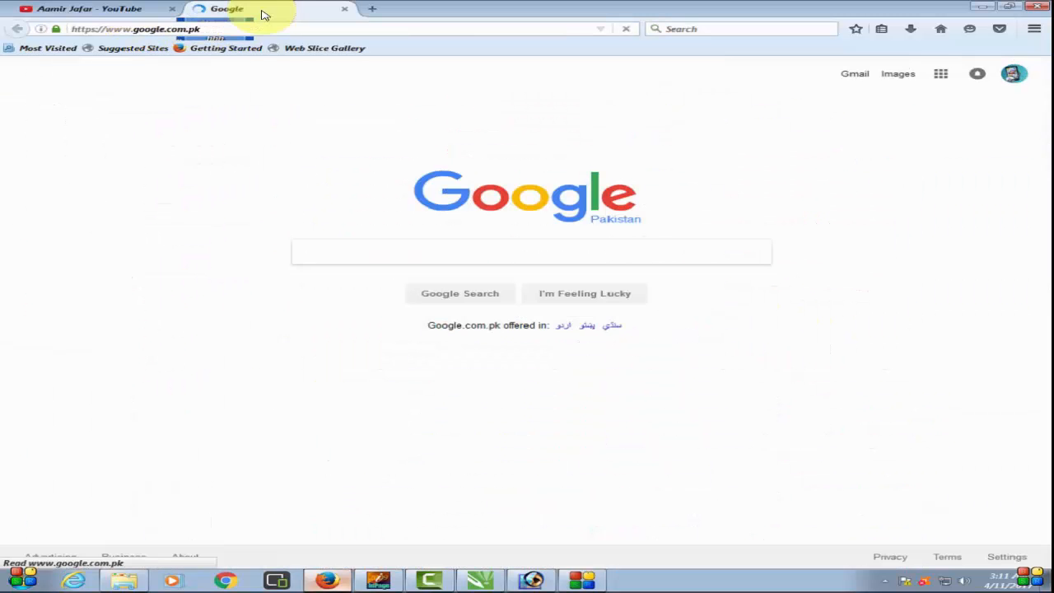
Search Google for "aomei partition assistant" and view the Free Partition Manager Software page on disk-partition.com
right_click(354, 259)
left_click(441, 311)
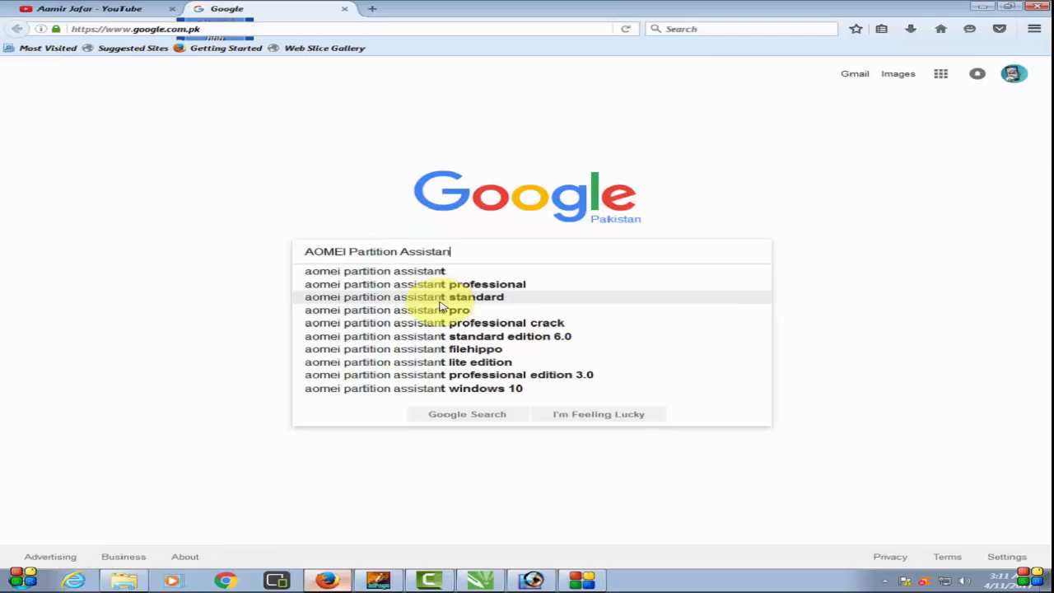
left_click(448, 274)
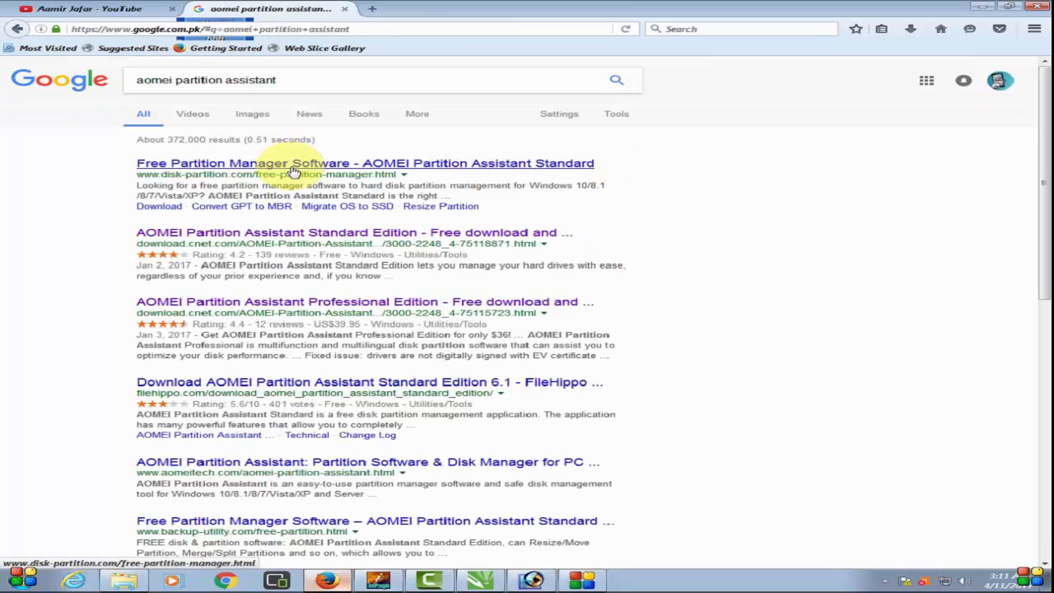
left_click(293, 167)
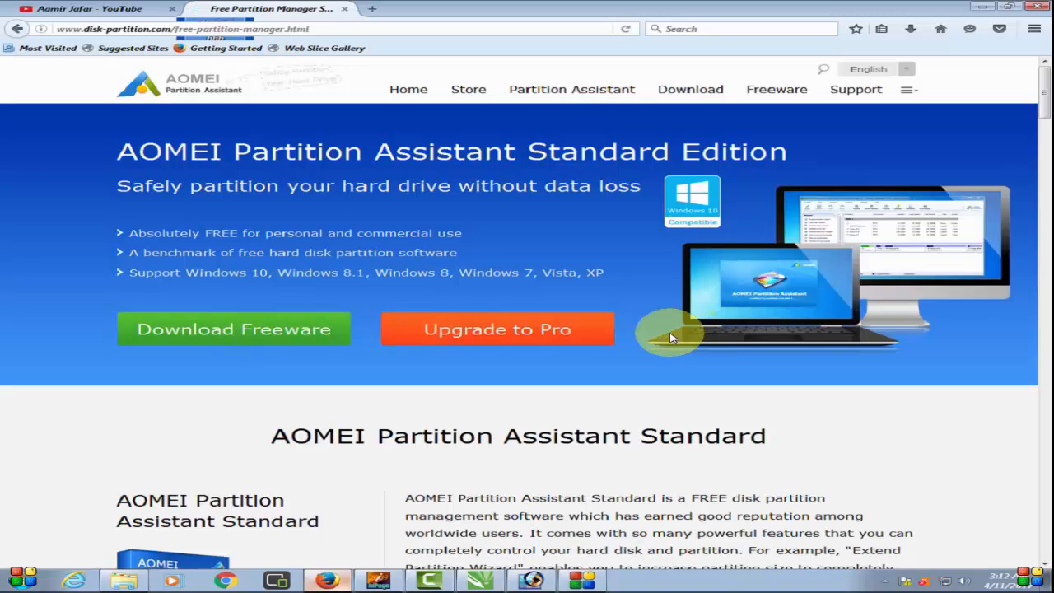
left_click(1011, 6)
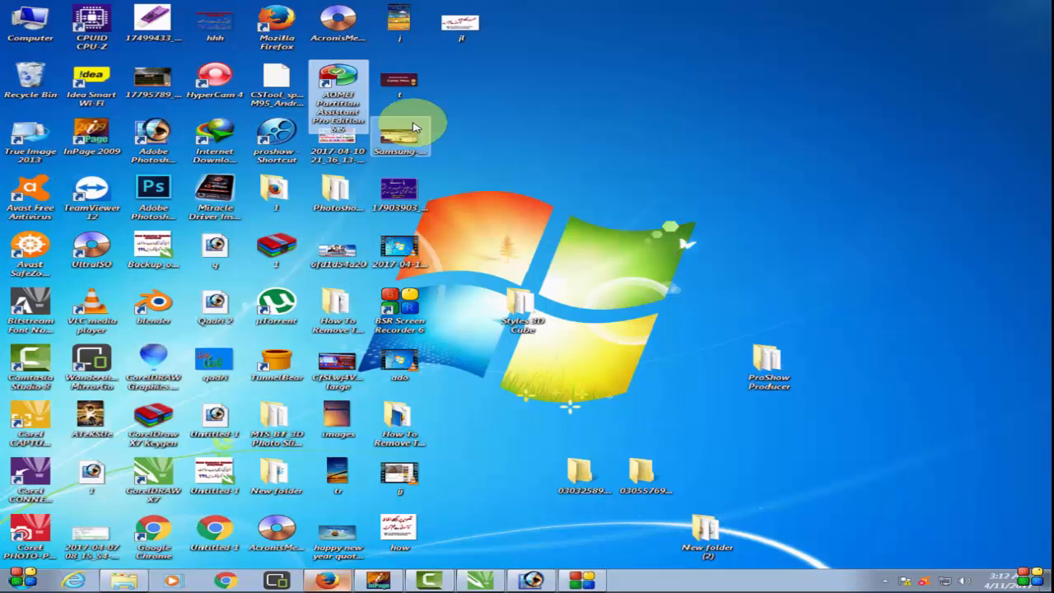
Launch AOMEI Partition Assistant from the desktop shortcut and dismiss its upgrade information
right_click(356, 86)
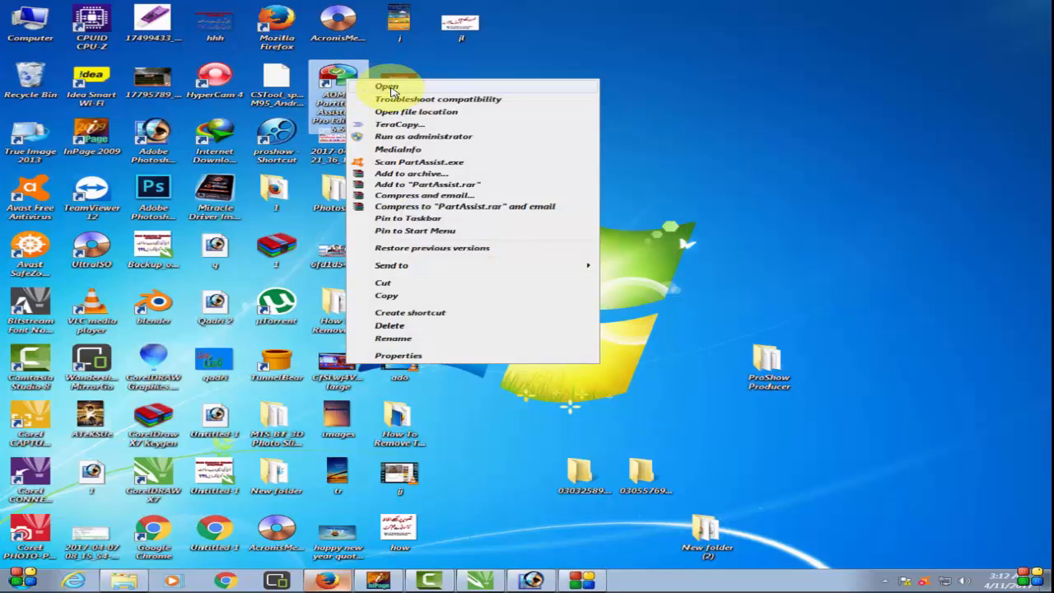
key("Escape")
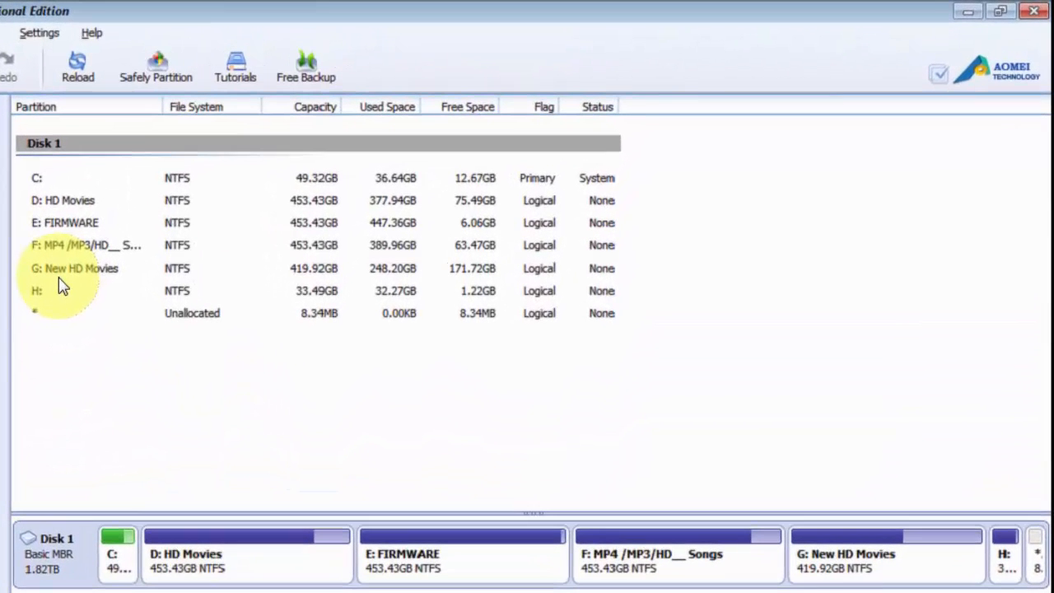
left_click(56, 291)
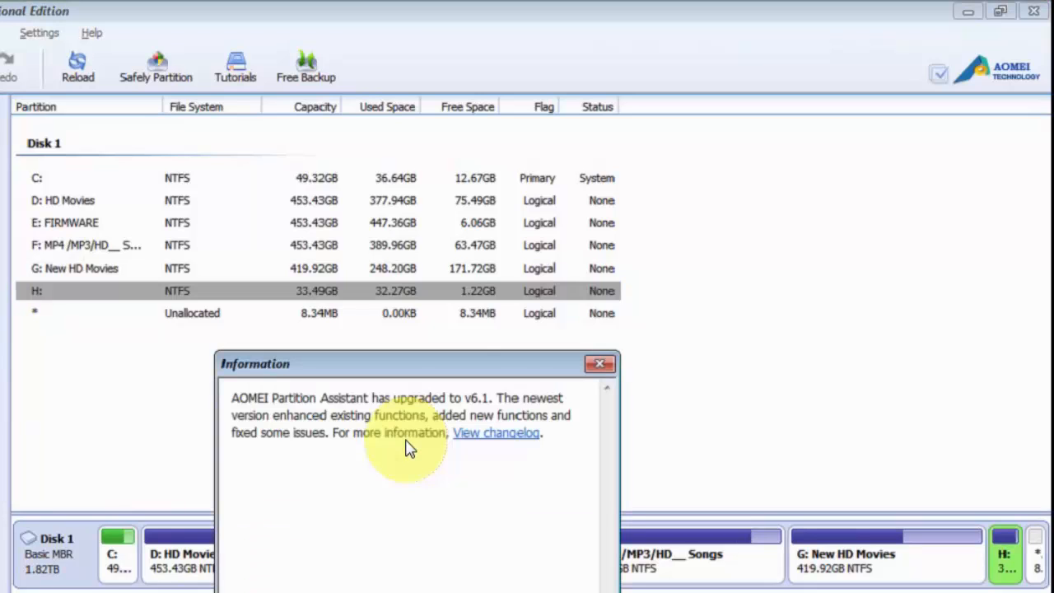
left_click(599, 365)
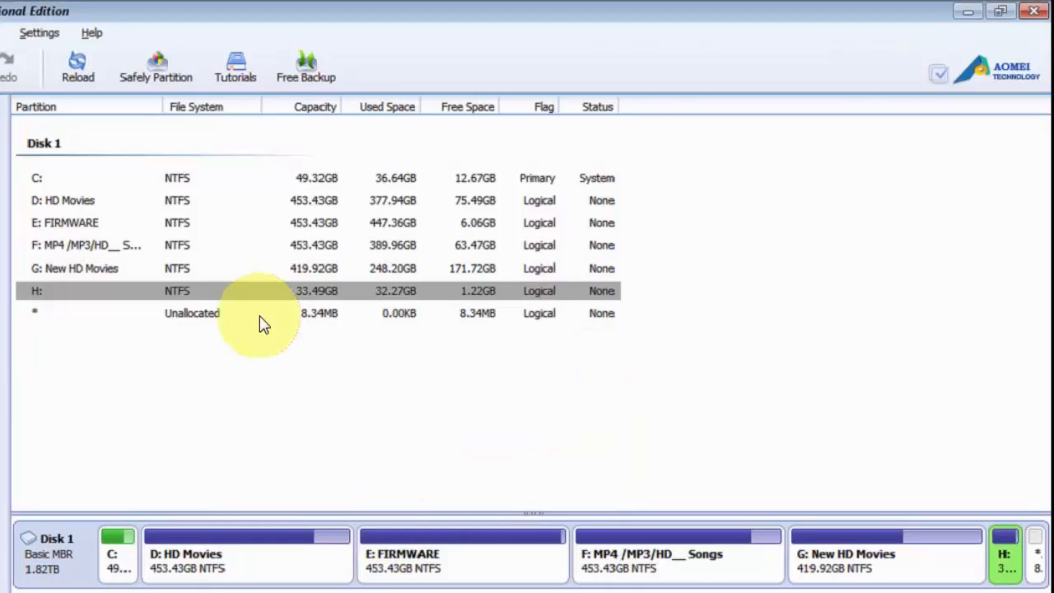
Resize partition G: New HD Movies to 409.40GB, leaving 10.52GB of unallocated space after it
left_click(305, 297)
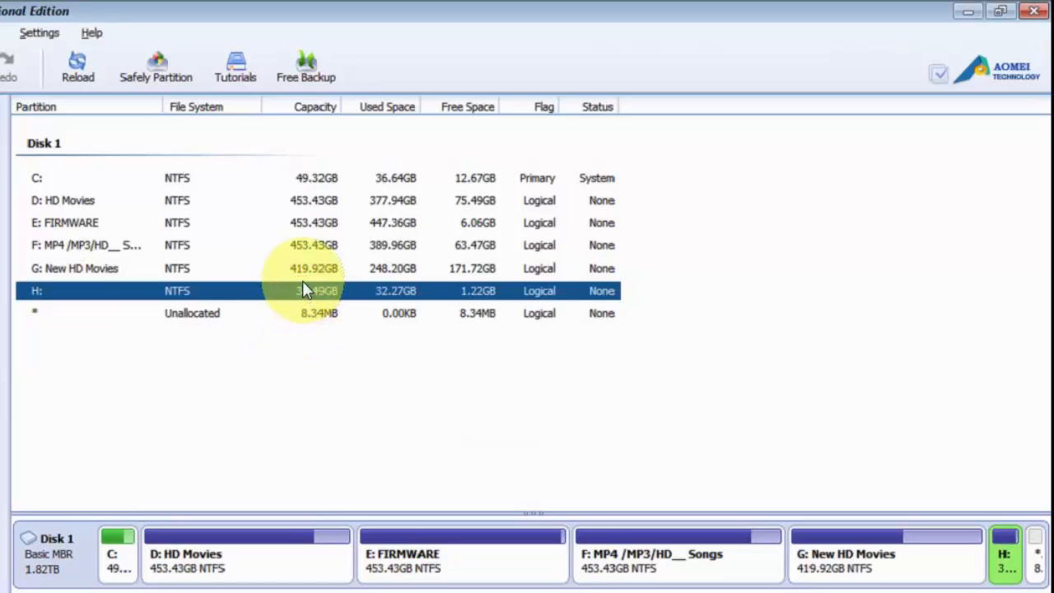
left_click(305, 271)
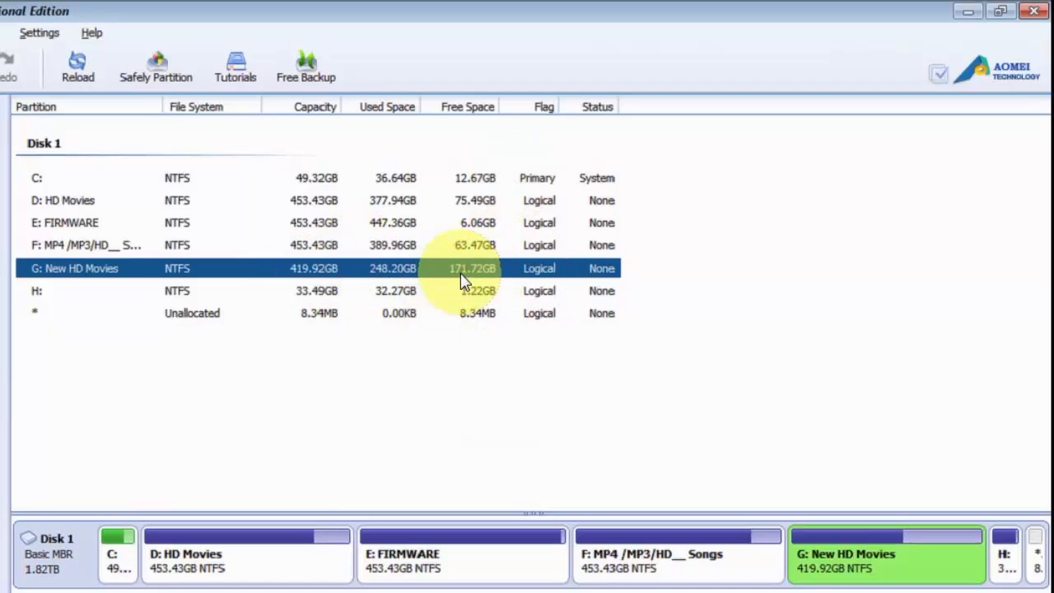
right_click(320, 275)
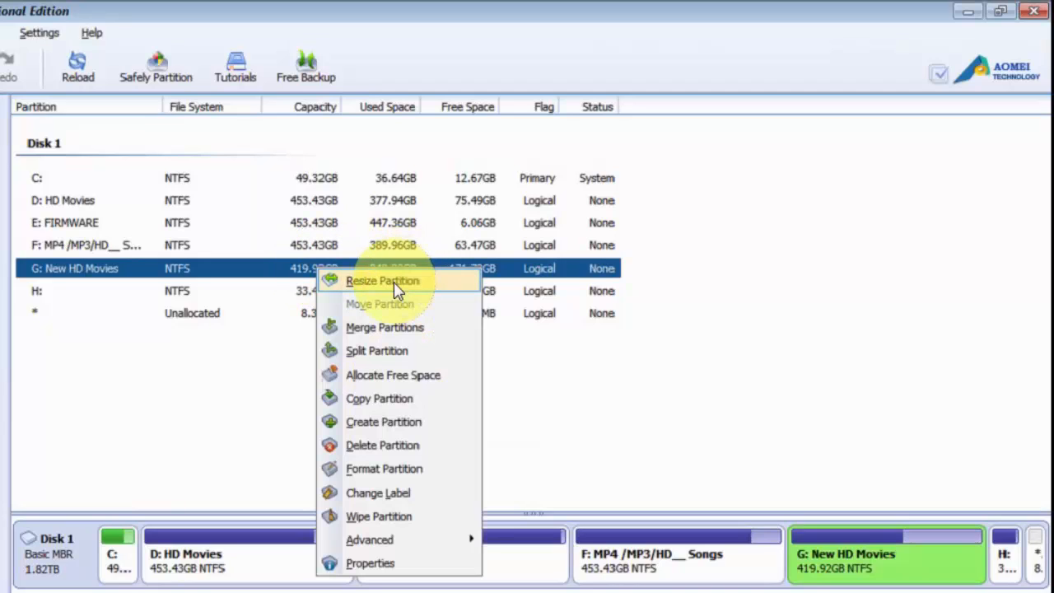
left_click(394, 282)
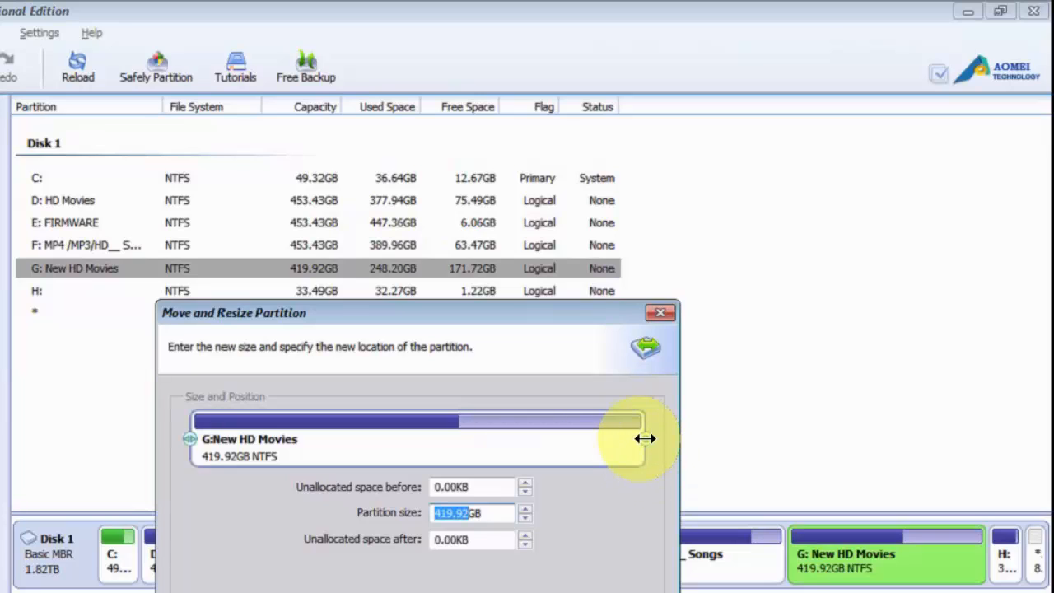
mouse_move(645, 438)
left_mouse_down()
mouse_move(575, 435)
mouse_move(635, 439)
mouse_move(629, 447)
left_mouse_up()
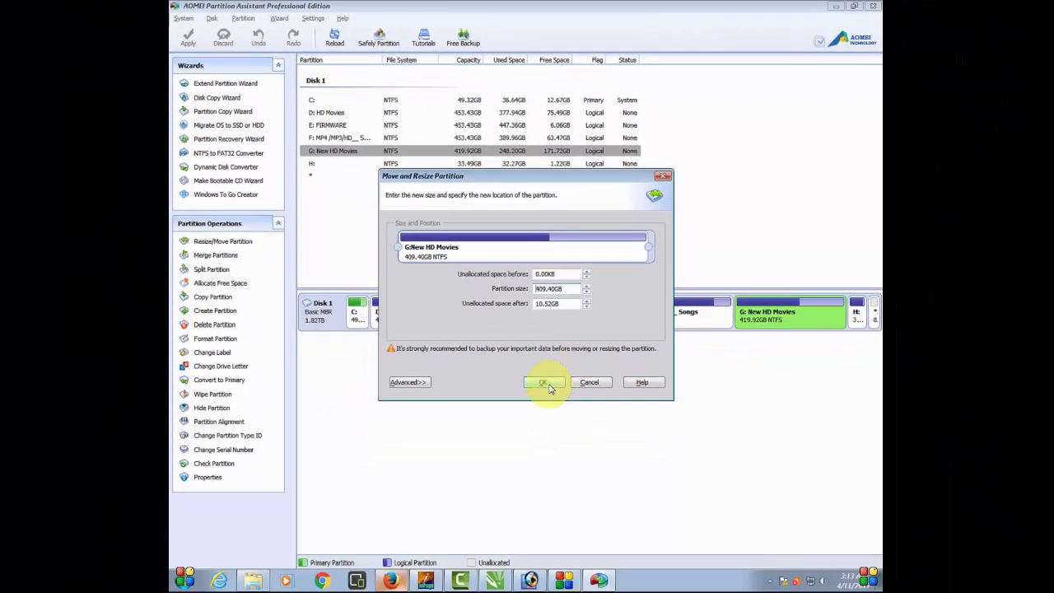
left_click(548, 384)
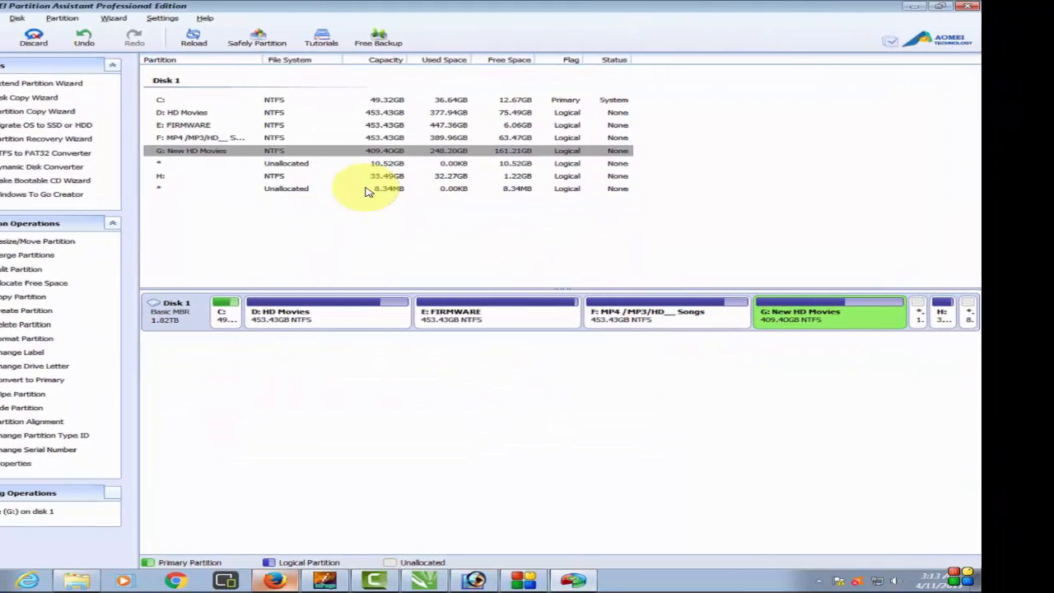
Examine the unallocated space after G: and the H: and C: entries in the partition list
left_click(244, 200)
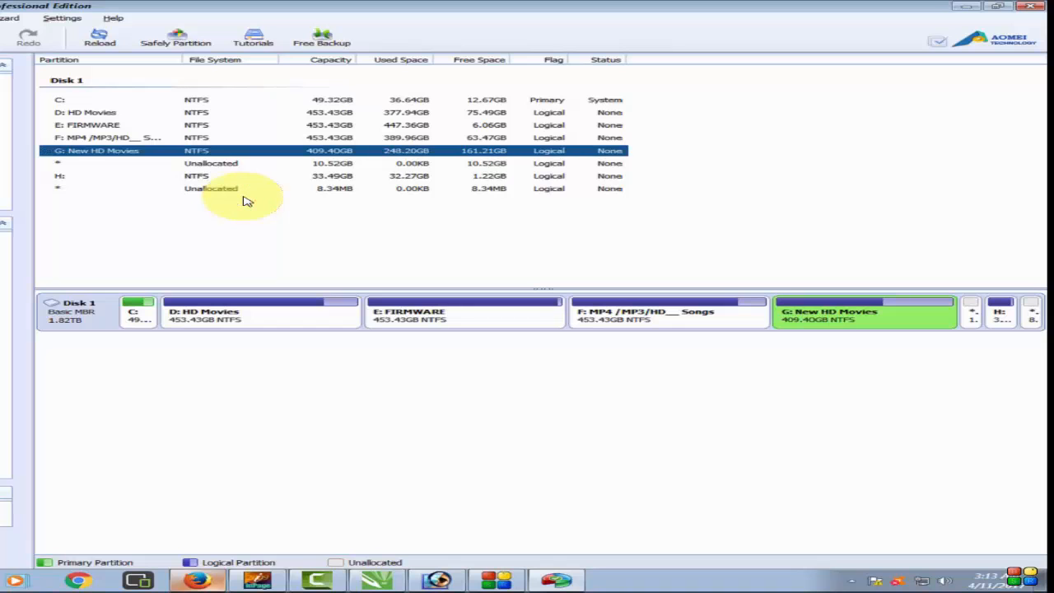
left_click(197, 188)
left_click(198, 176)
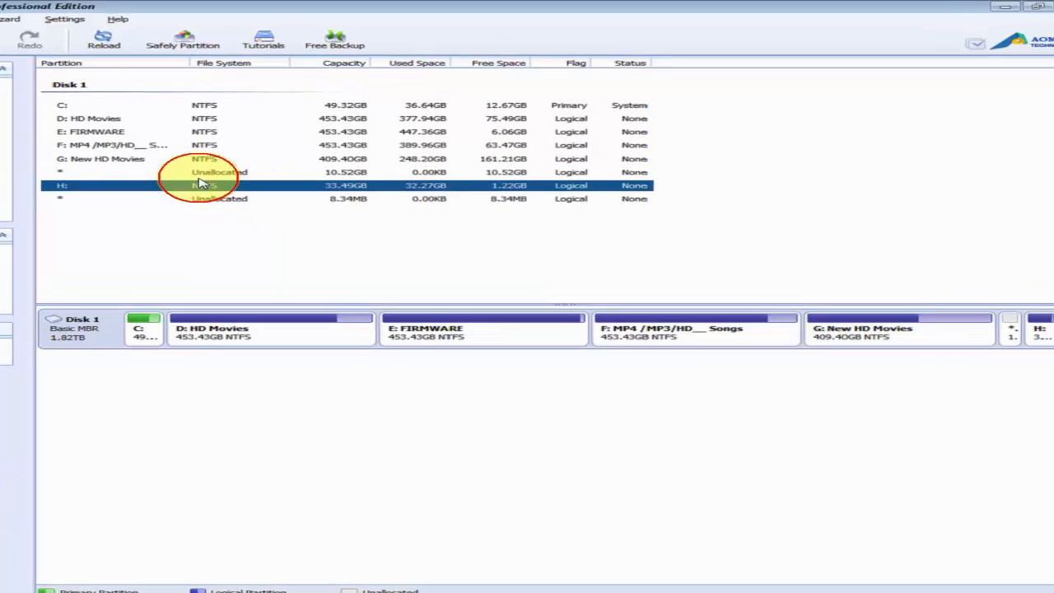
left_click(330, 165)
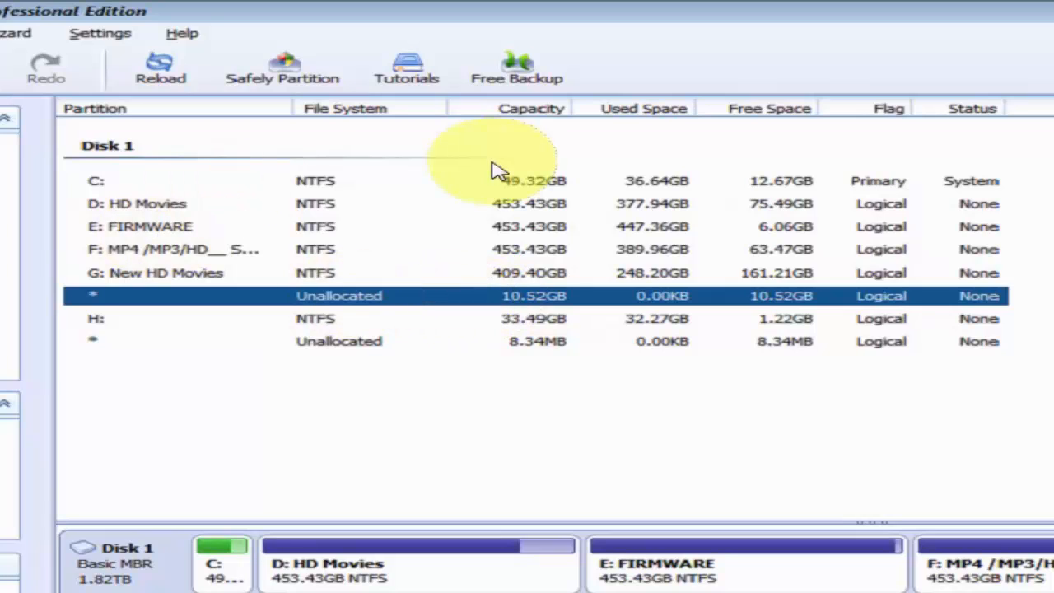
left_click(714, 185)
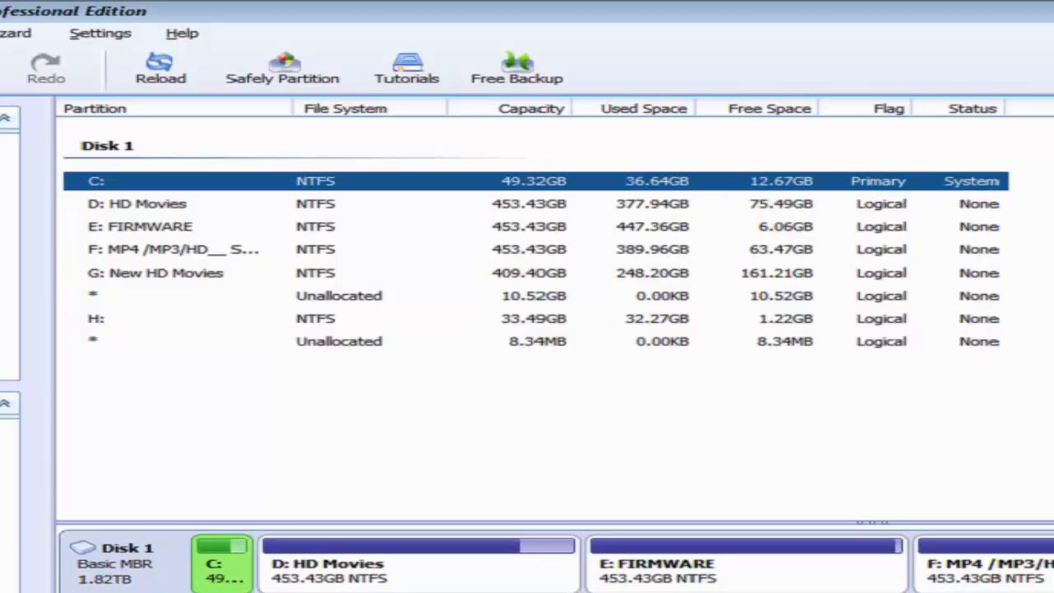
Open Computer in Windows and check the drives' free space, including Local Disk (H:)
left_click(1046, 12)
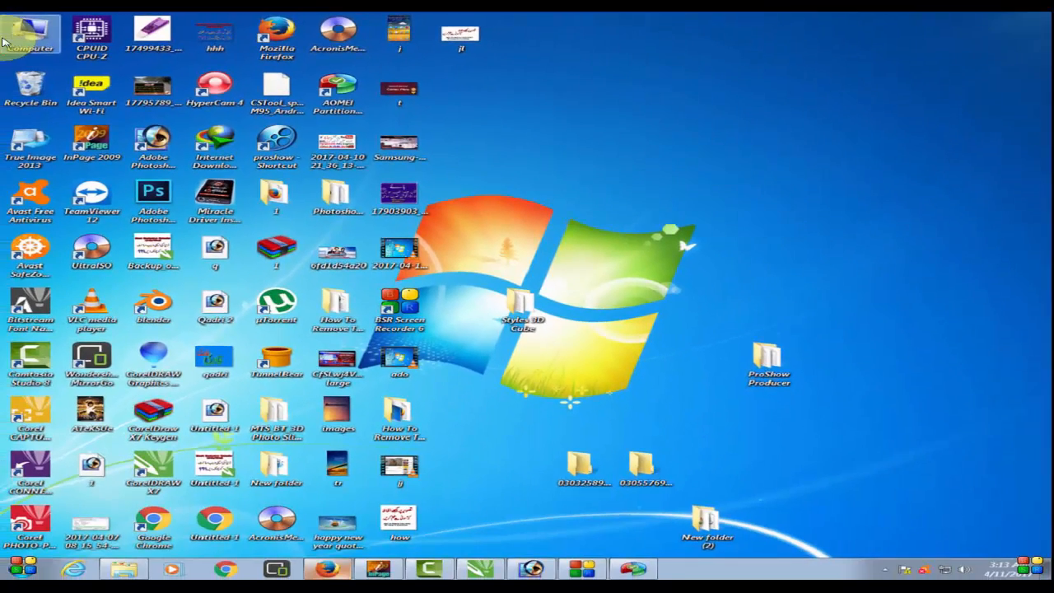
double_click(25, 37)
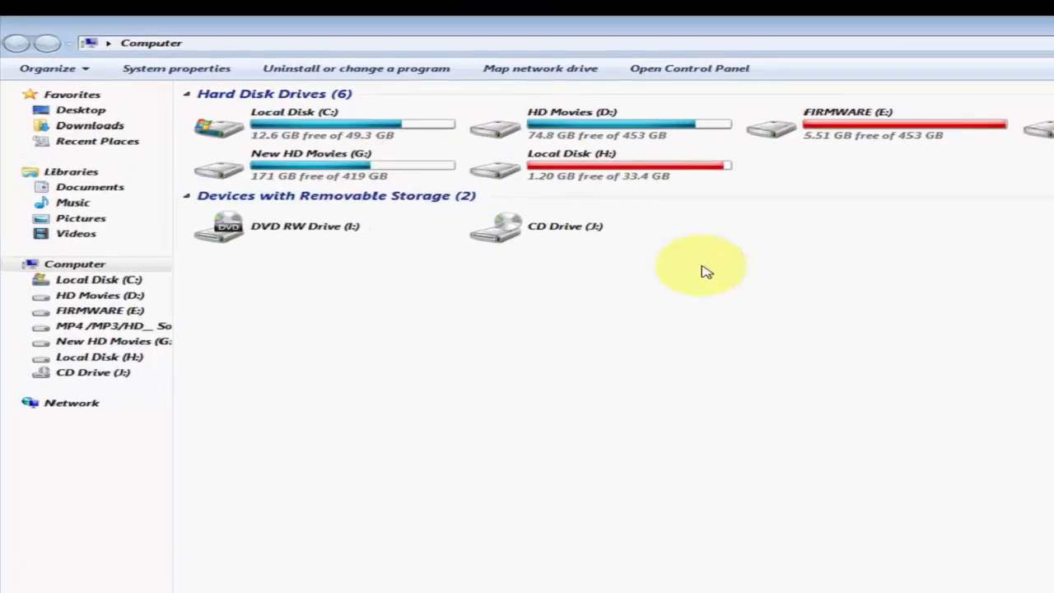
left_click(480, 183)
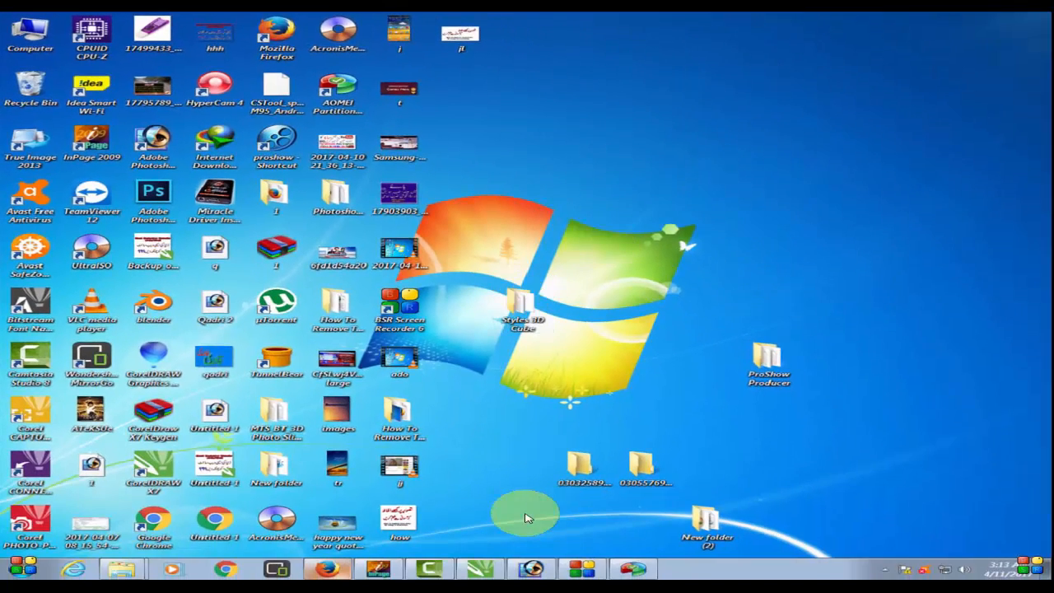
Switch back to AOMEI Partition Assistant and merge the 10.52GB unallocated space into partition C:
left_click(632, 571)
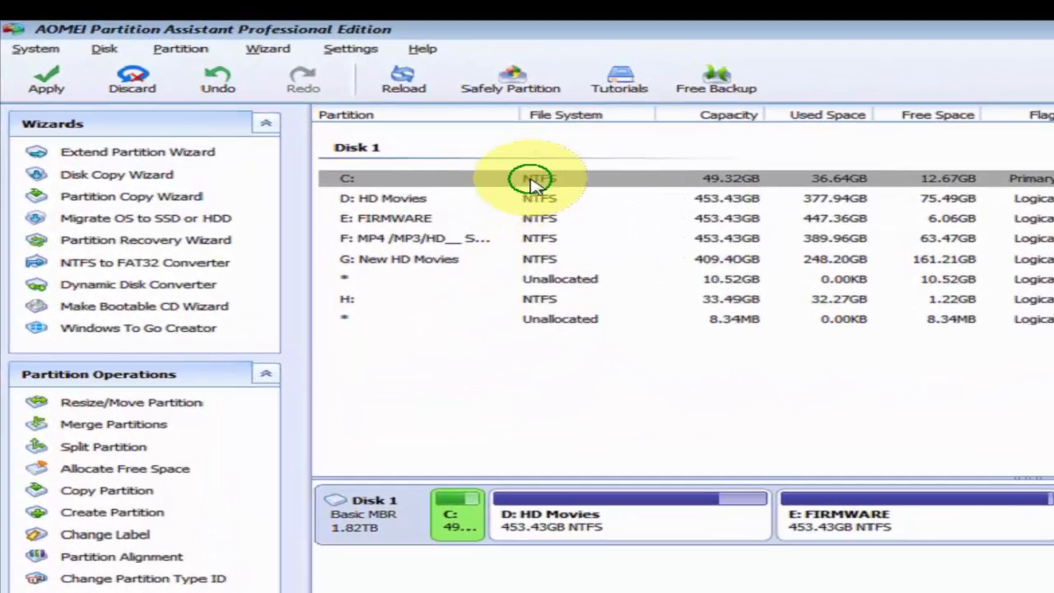
right_click(532, 177)
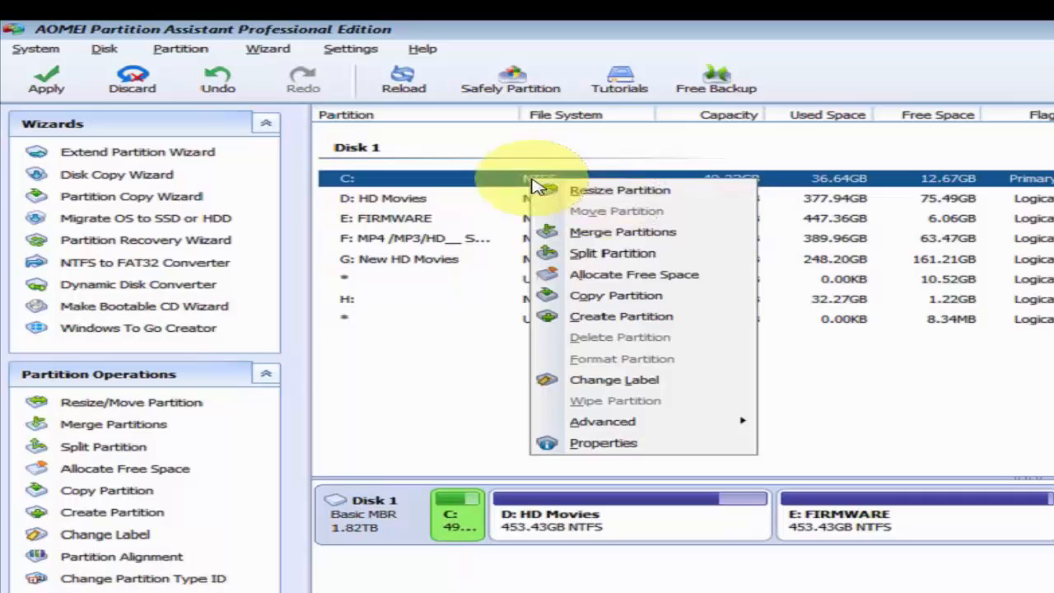
left_click(641, 237)
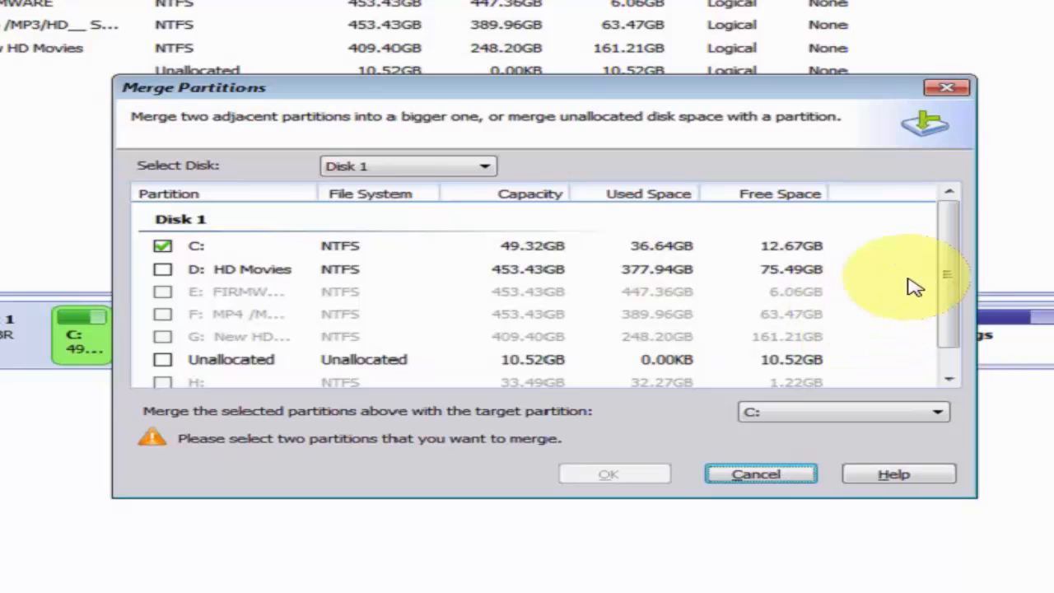
left_click_drag(953, 316, 941, 353)
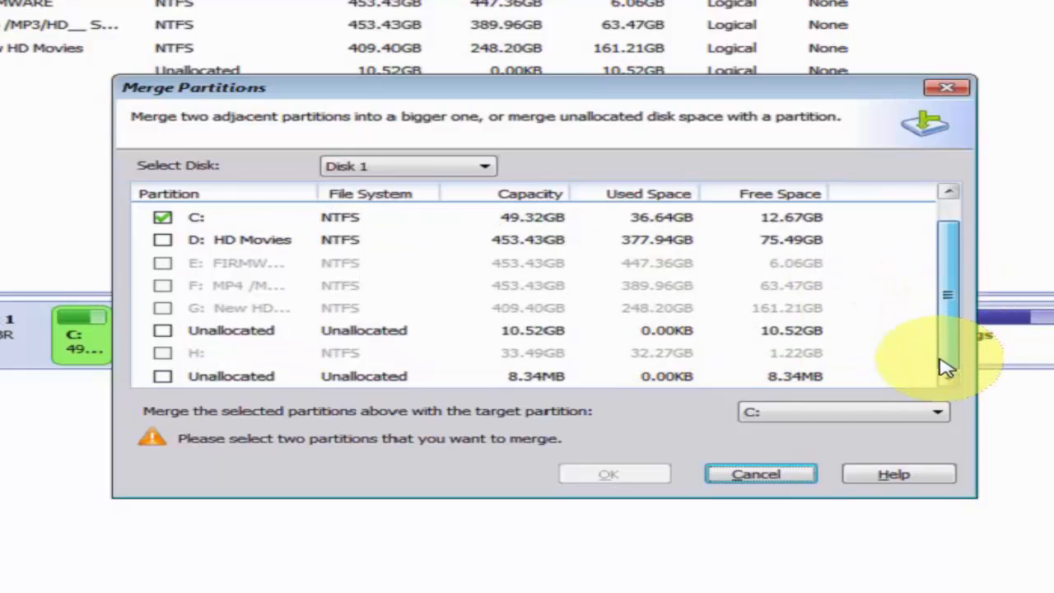
left_click(164, 331)
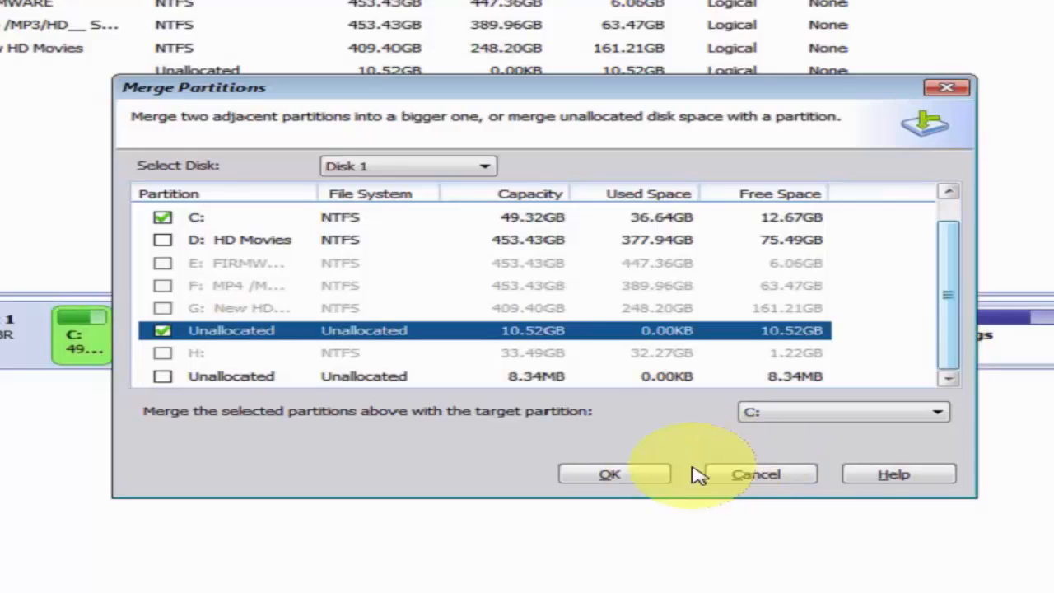
left_click(623, 475)
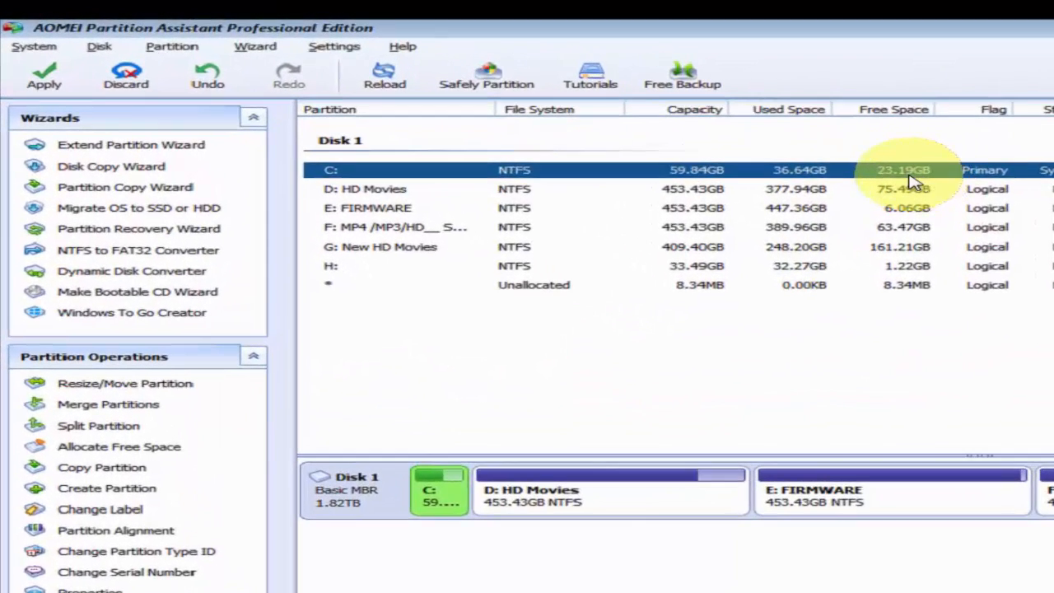
Apply the pending partition operations with the partition check enabled, and restart the computer immediately to execute them
left_click(709, 185)
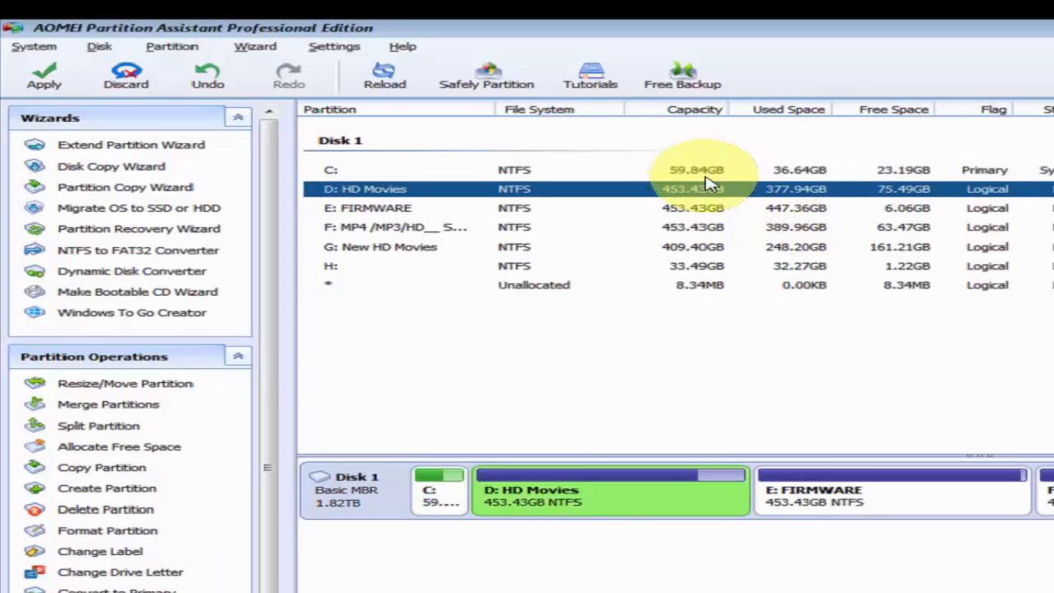
left_click(707, 173)
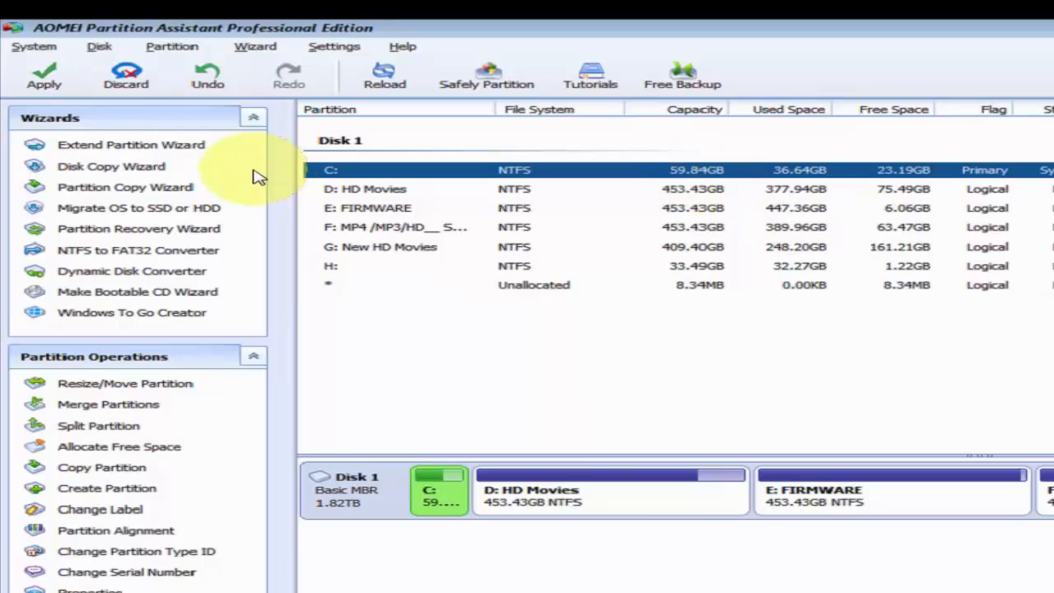
left_click(45, 78)
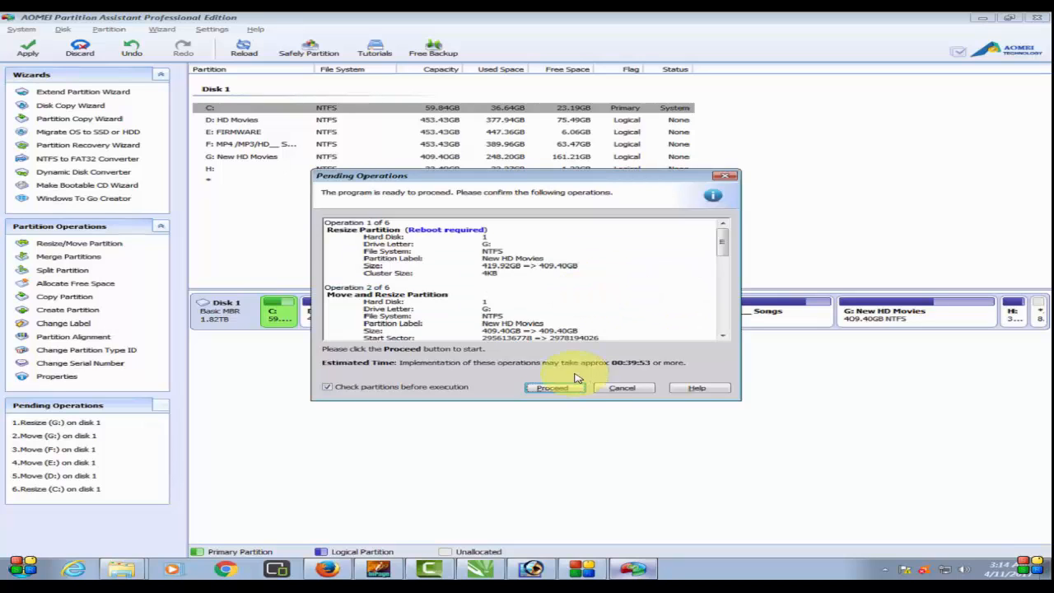
left_click(554, 390)
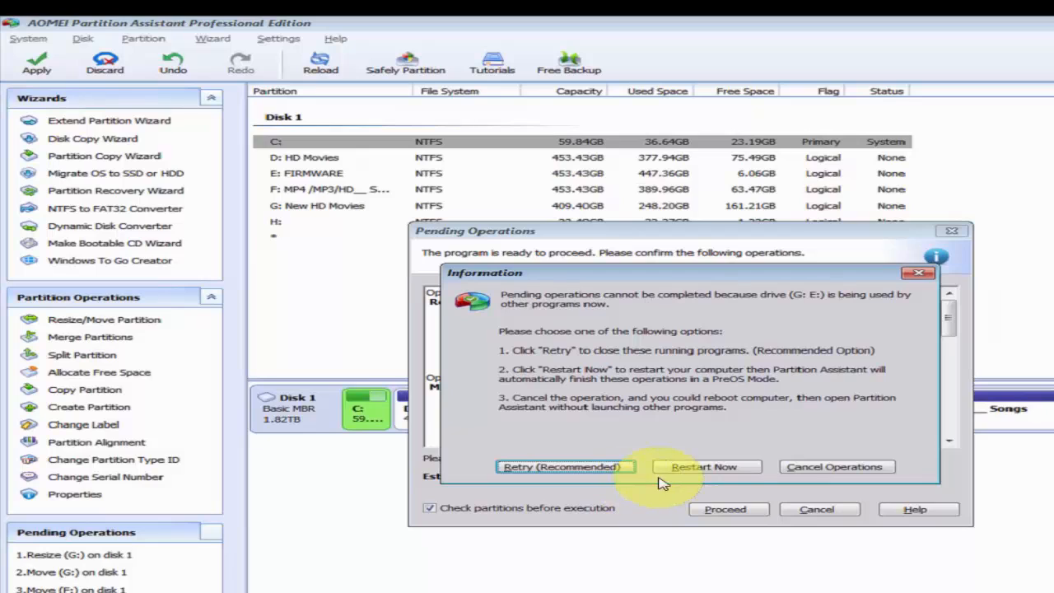
left_click(733, 468)
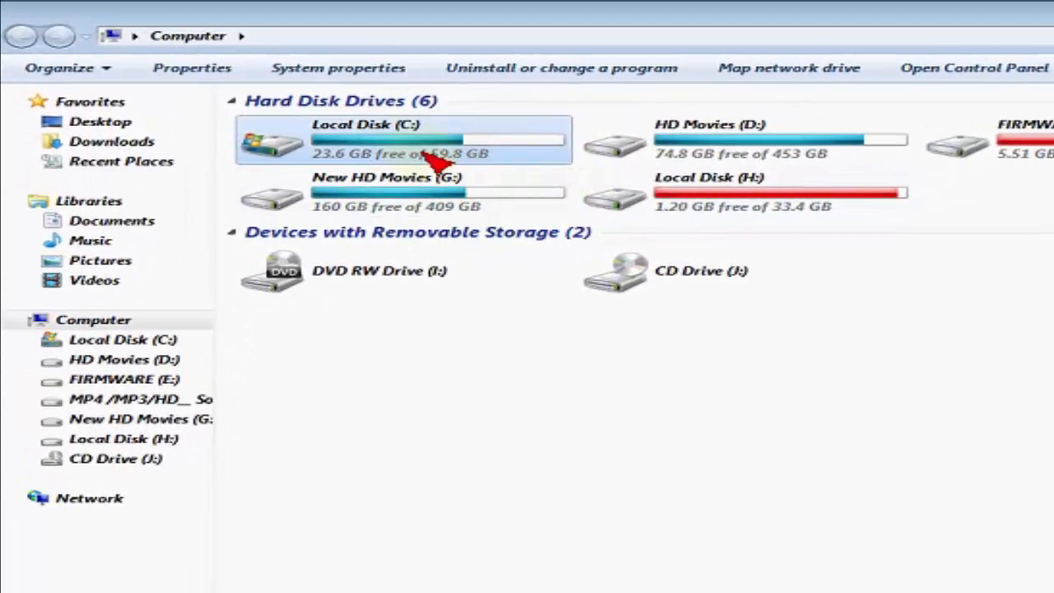
Compare the sizes and free space of Local Disk (C:) and New HD Movies (G:) in Computer
left_click(442, 185)
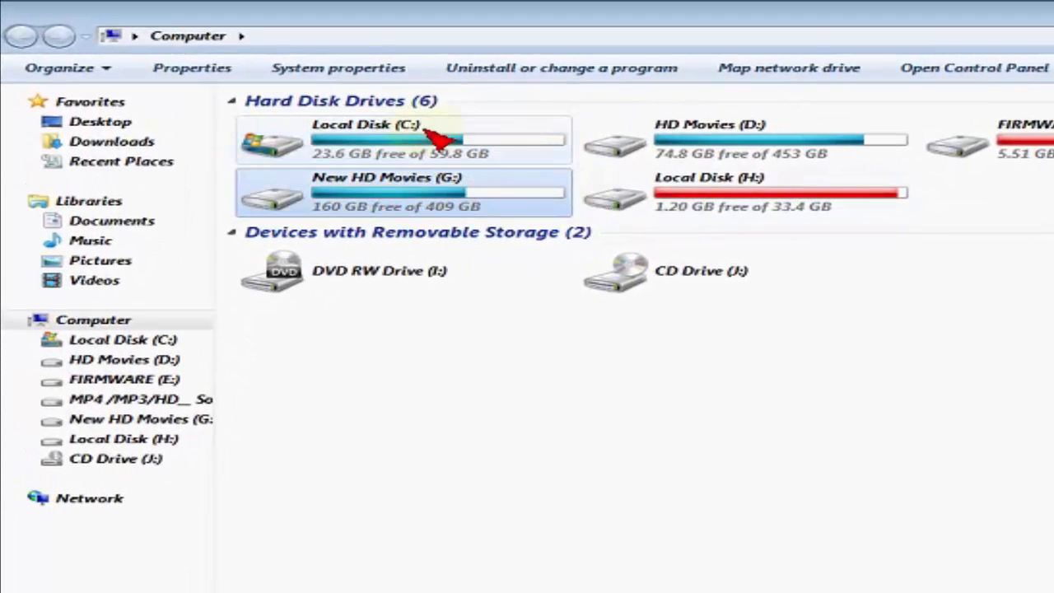
left_click(430, 134)
left_click(435, 185)
left_click(430, 162)
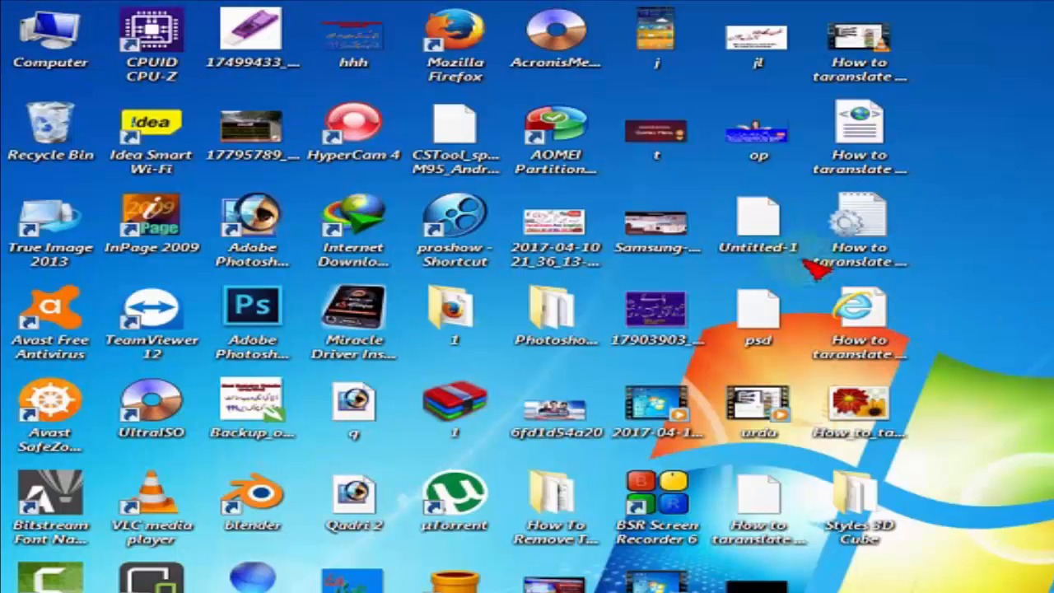
Launch AOMEI Partition Assistant from the desktop and check the capacity of partition C: in the partition list
left_click(547, 169)
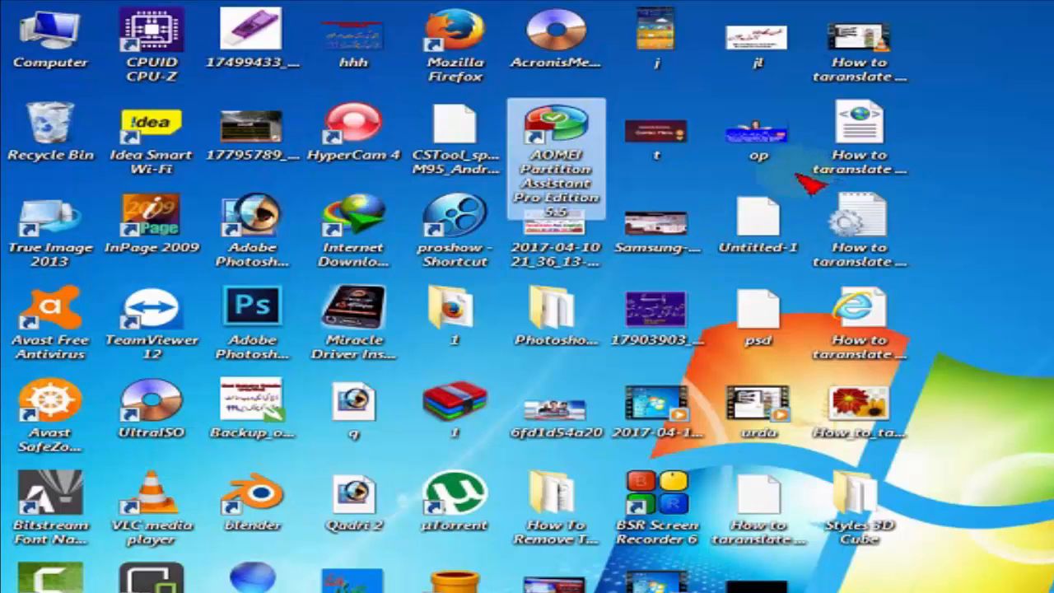
key("Return")
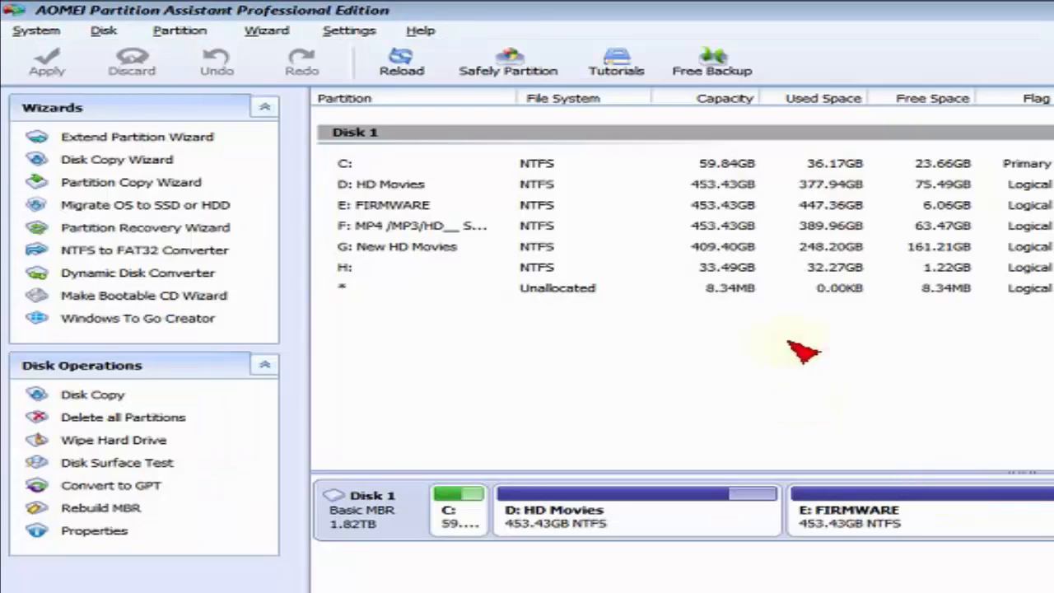
left_click(741, 173)
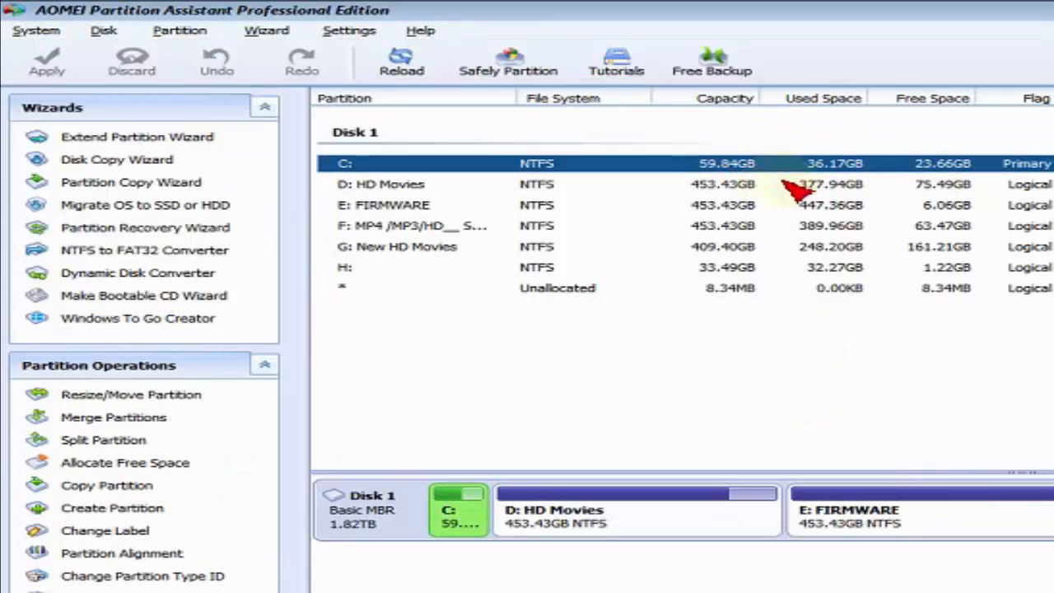